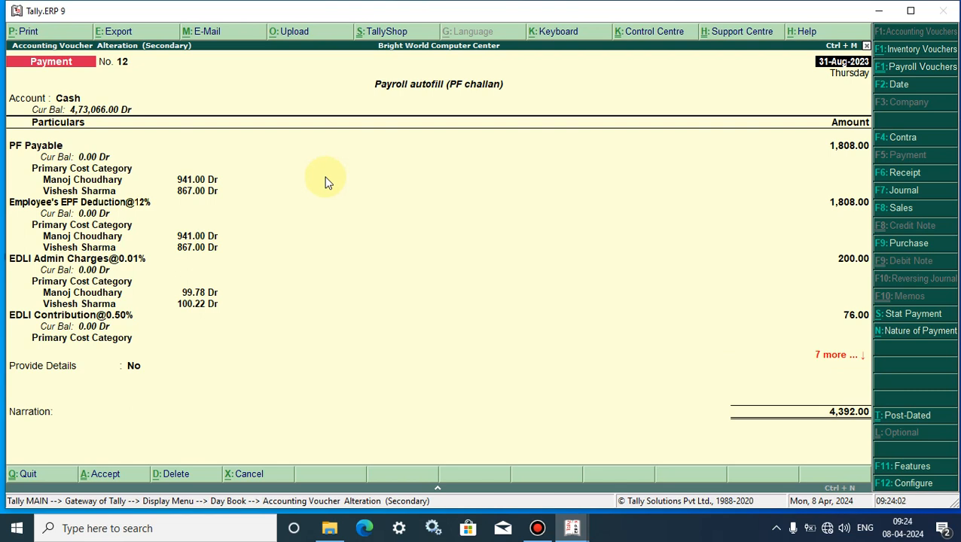
{"action": "left_click", "coordinate": [879, 11]}
{"action": "right_click", "coordinate": [487, 59]}
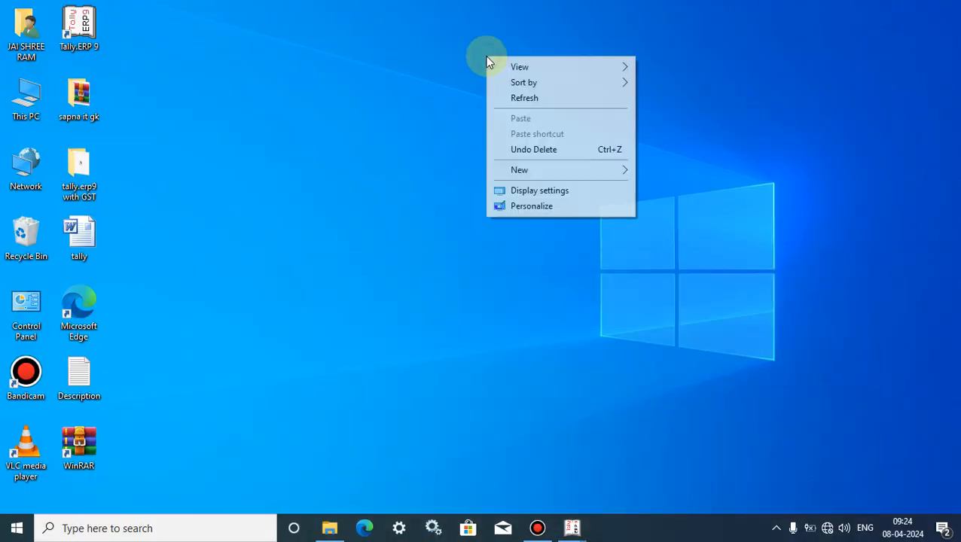
{"action": "left_click", "coordinate": [521, 99]}
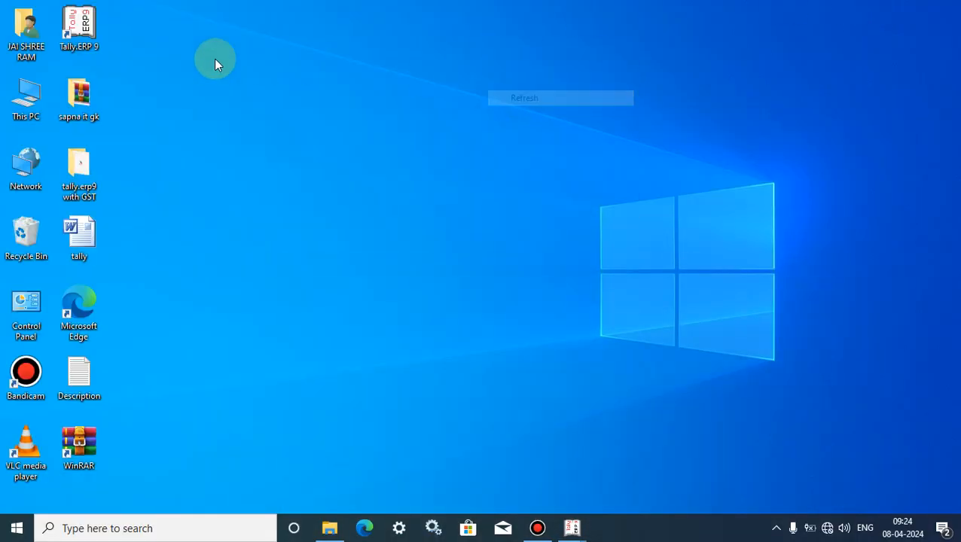
{"action": "left_click", "coordinate": [90, 39]}
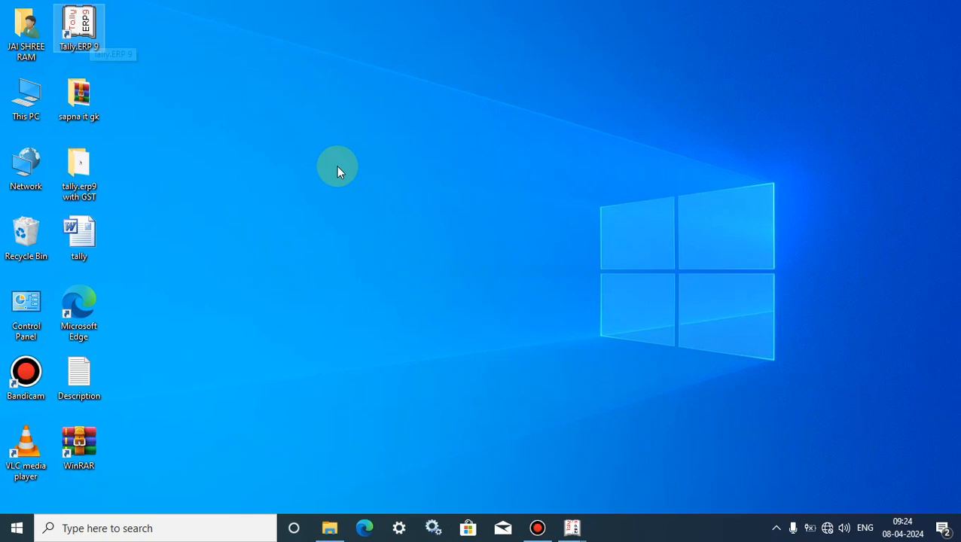
Switch back to Tally.ERP 9 and start a new payment voucher among the accounting vouchers
{"action": "left_click", "coordinate": [573, 531]}
{"action": "left_click", "coordinate": [518, 479]}
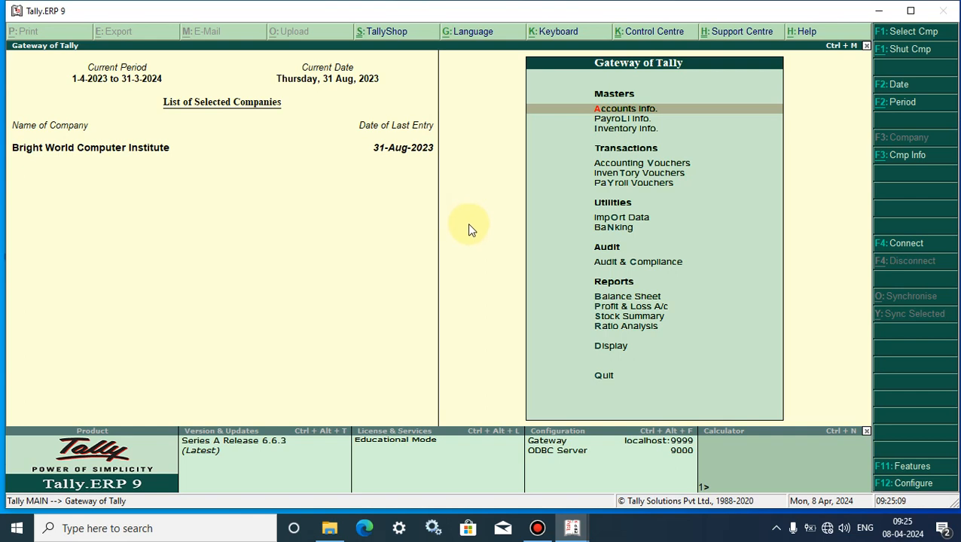
{"action": "left_click", "coordinate": [627, 166]}
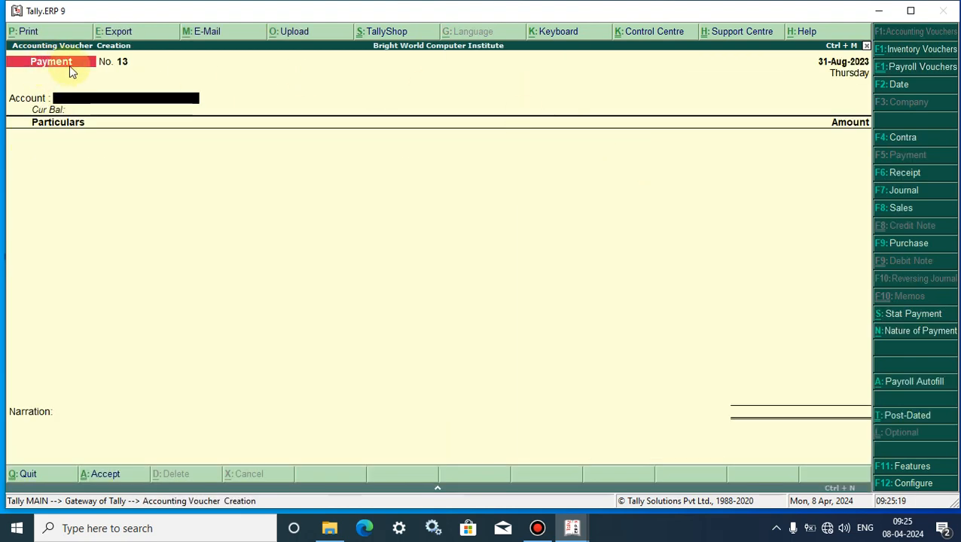
{"action": "left_click", "coordinate": [898, 136]}
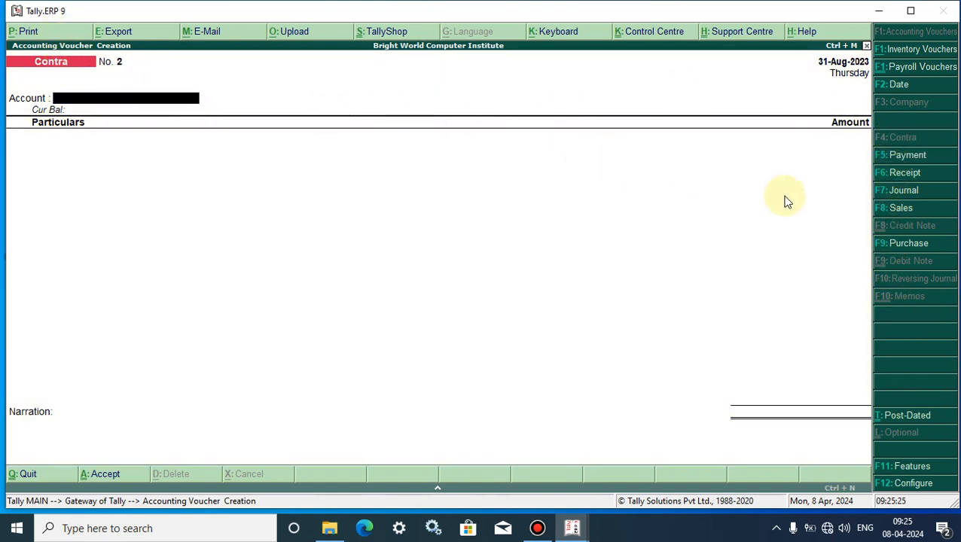
{"action": "left_click", "coordinate": [906, 156]}
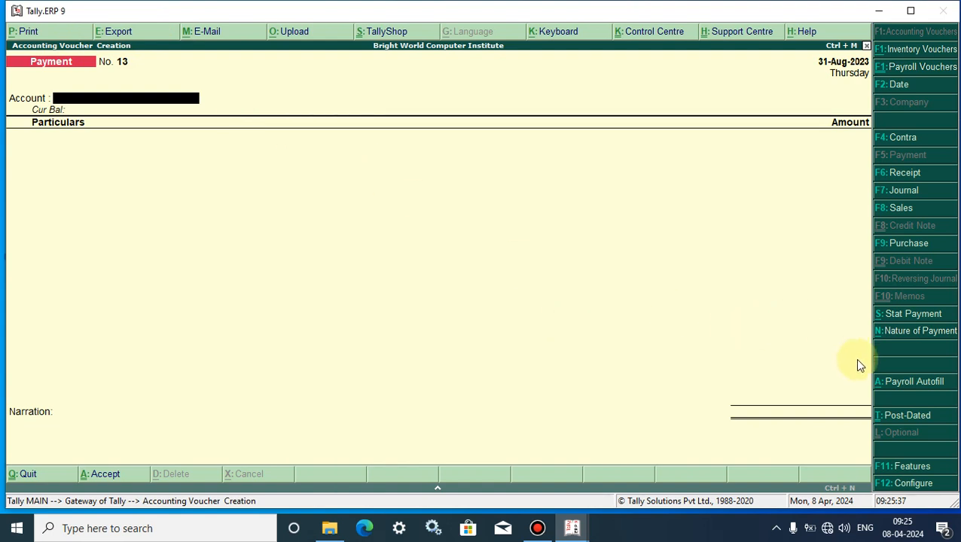
Start Payroll Autofill for PF Challan covering 1-8-2023 to 31-8-2023, with voucher date 31-8-2023
{"action": "left_click", "coordinate": [915, 383]}
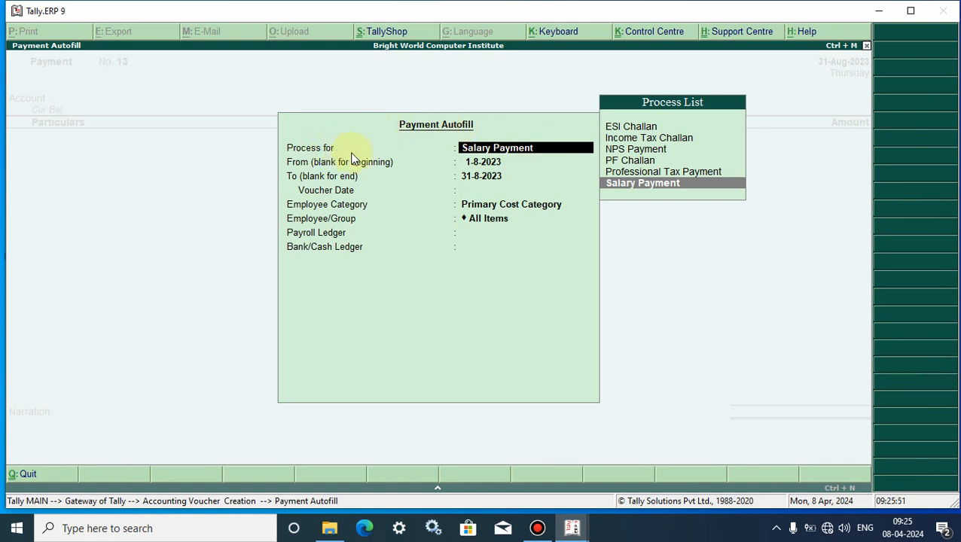
{"action": "left_click", "coordinate": [631, 166]}
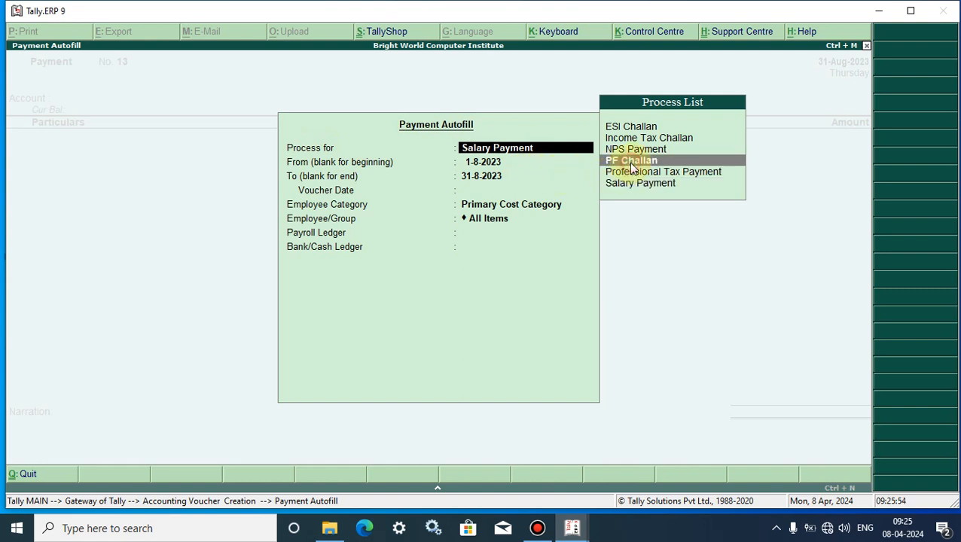
{"action": "left_click", "coordinate": [633, 161]}
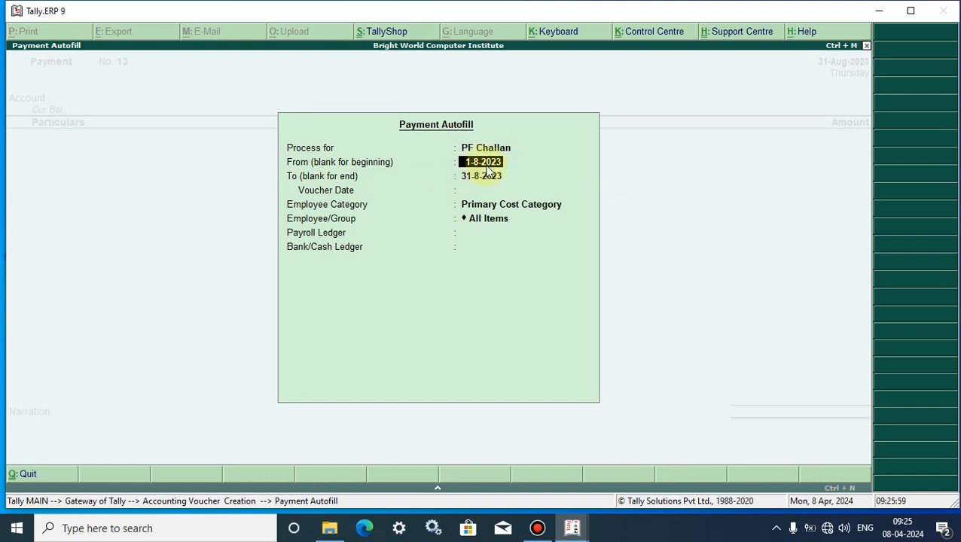
{"action": "type", "text": "1.8"}
{"action": "key", "text": "Return"}
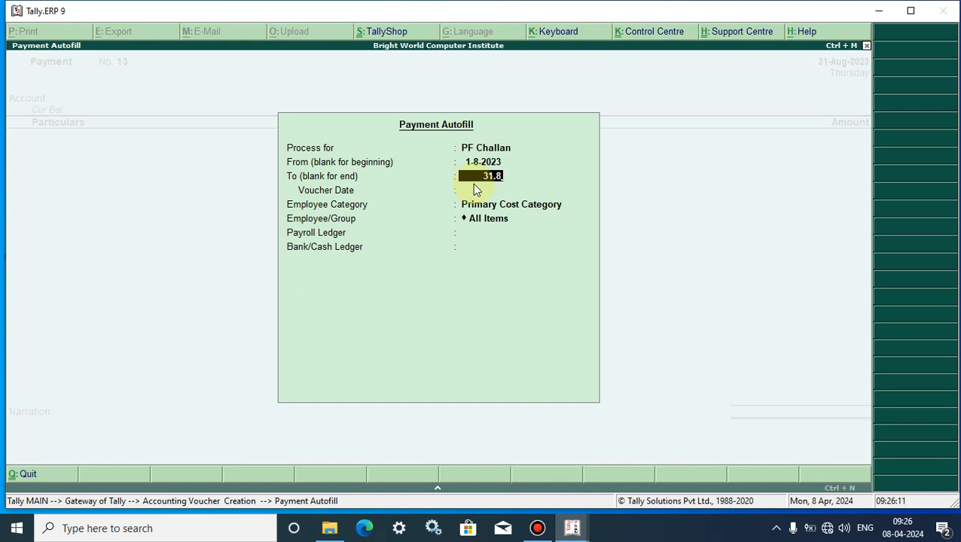
{"action": "key", "text": "Return"}
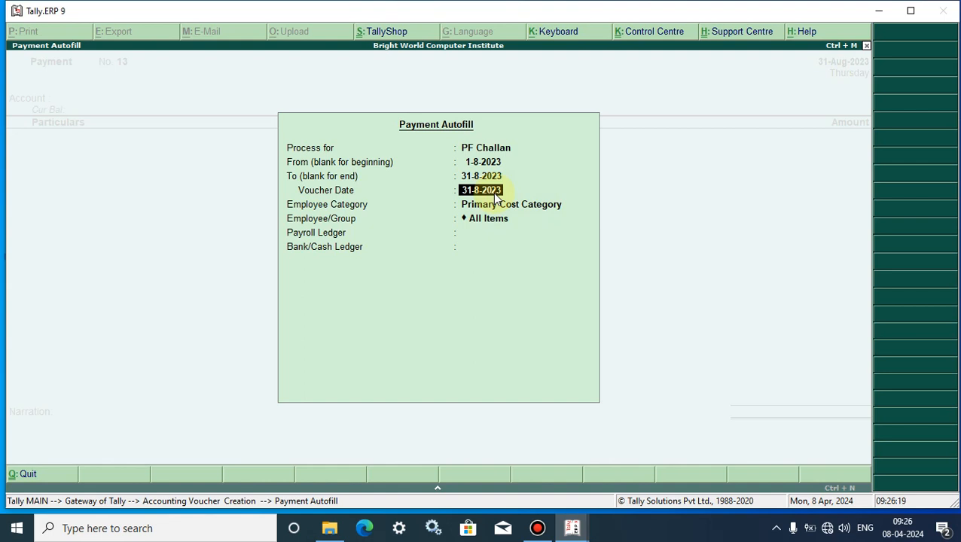
{"action": "key", "text": "Return"}
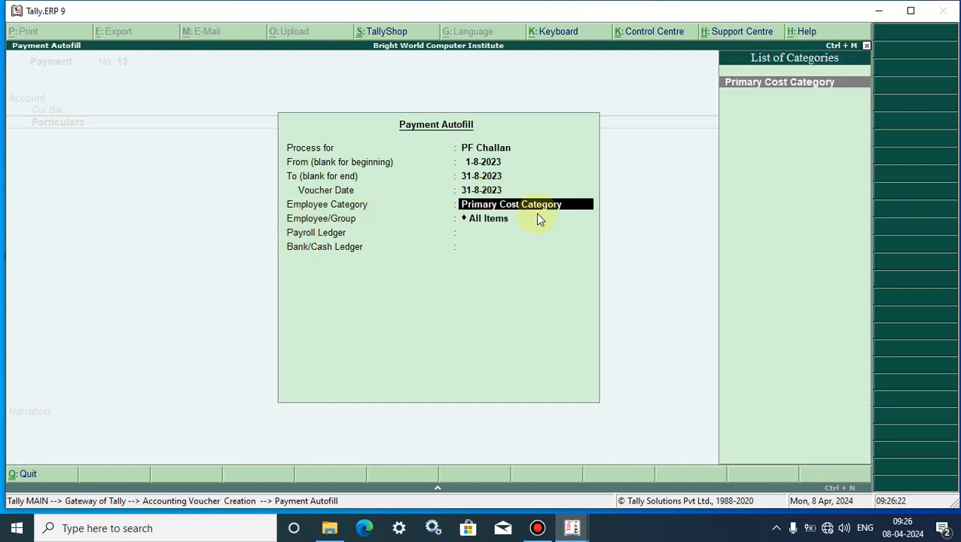
Fill the voucher for Primary Cost Category and All Items, using PF Payable as payroll ledger and Cash as bank/cash ledger
{"action": "left_click", "coordinate": [510, 218]}
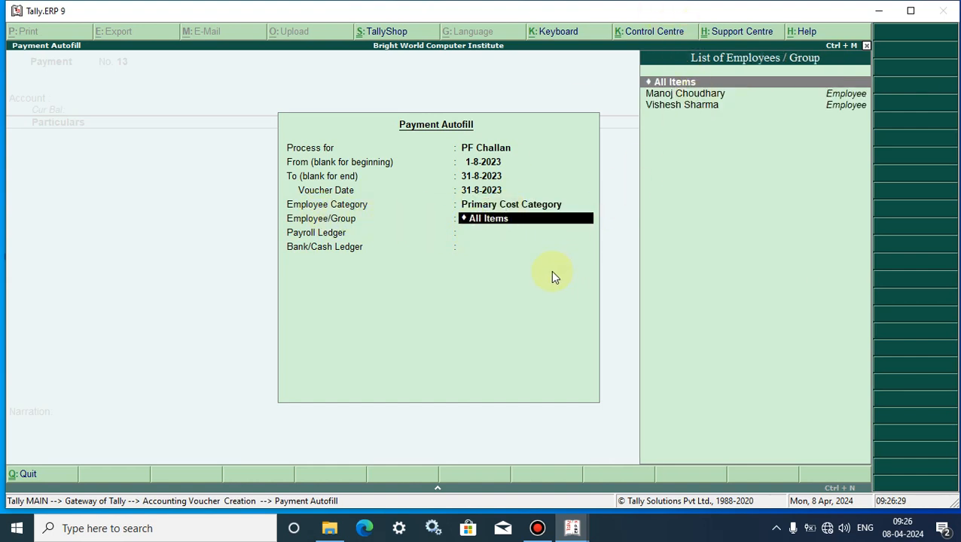
{"action": "key", "text": "Return"}
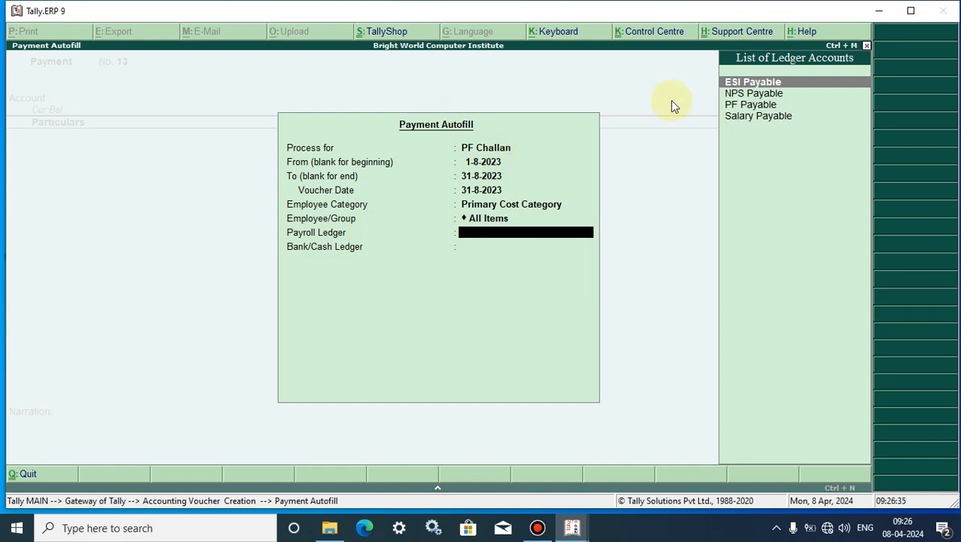
{"action": "left_click", "coordinate": [729, 106]}
{"action": "left_click", "coordinate": [729, 106]}
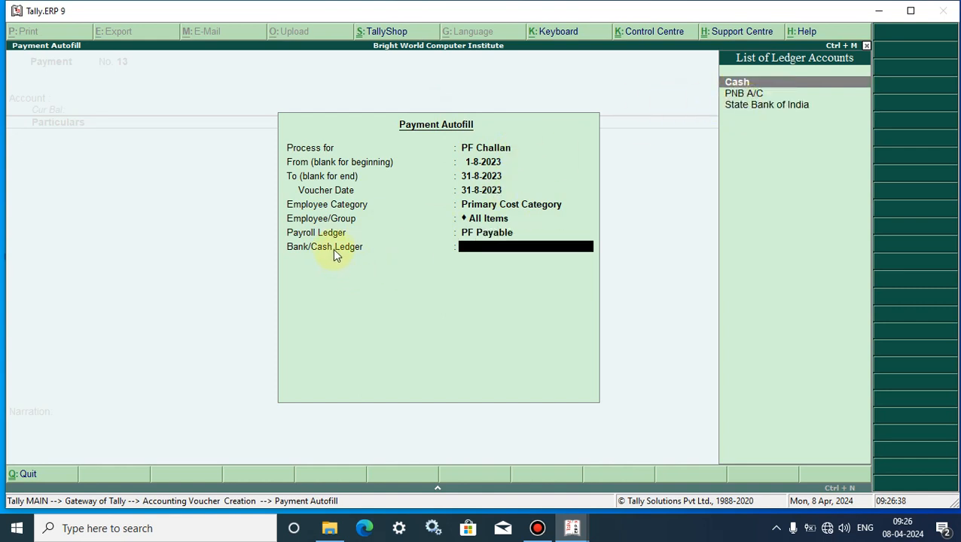
{"action": "left_click", "coordinate": [738, 82]}
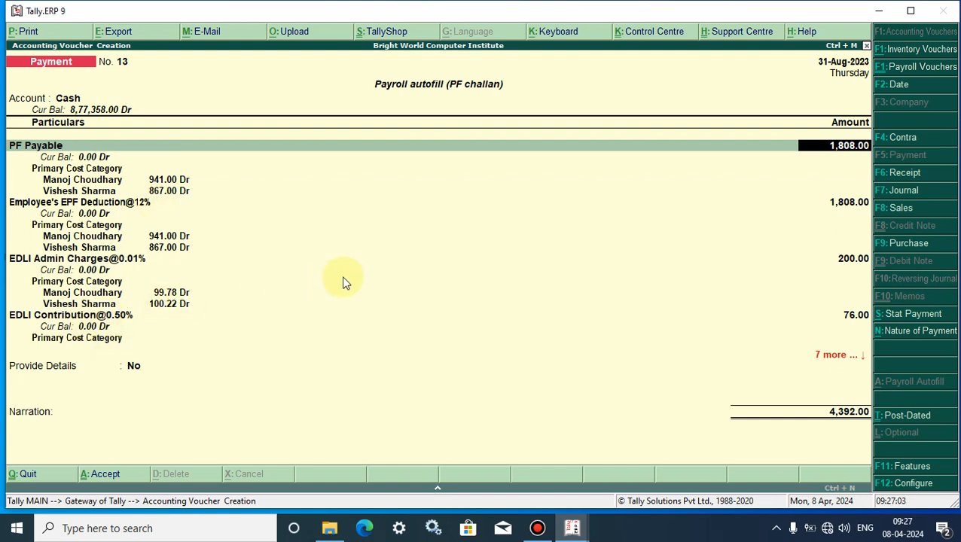
Go through the autofilled PF challan lines and close the particulars with End of List
{"action": "left_click", "coordinate": [830, 358]}
{"action": "key", "text": "Return"}
{"action": "key", "text": "Return"}
{"action": "key", "text": "Return"}
{"action": "key", "text": "Return"}
{"action": "key", "text": "Return"}
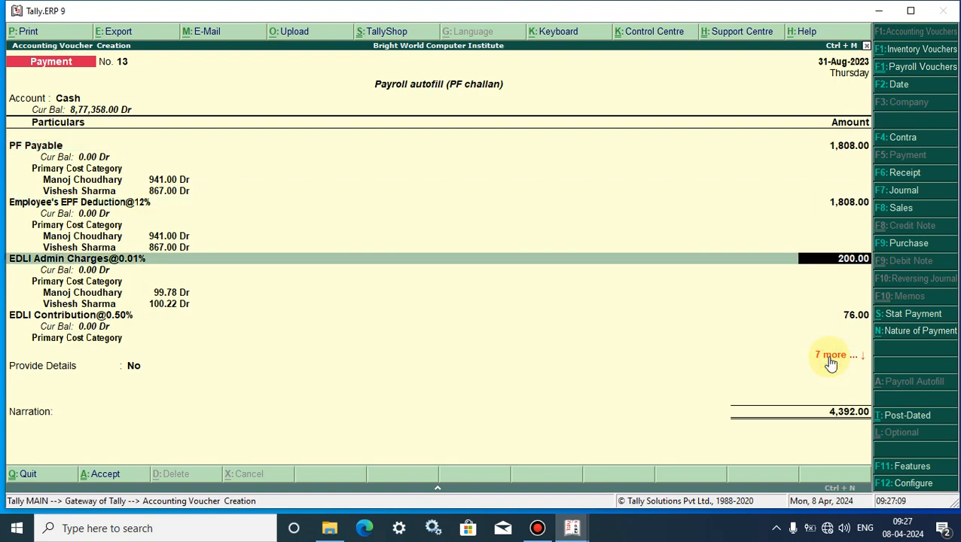
{"action": "key", "text": "Down"}
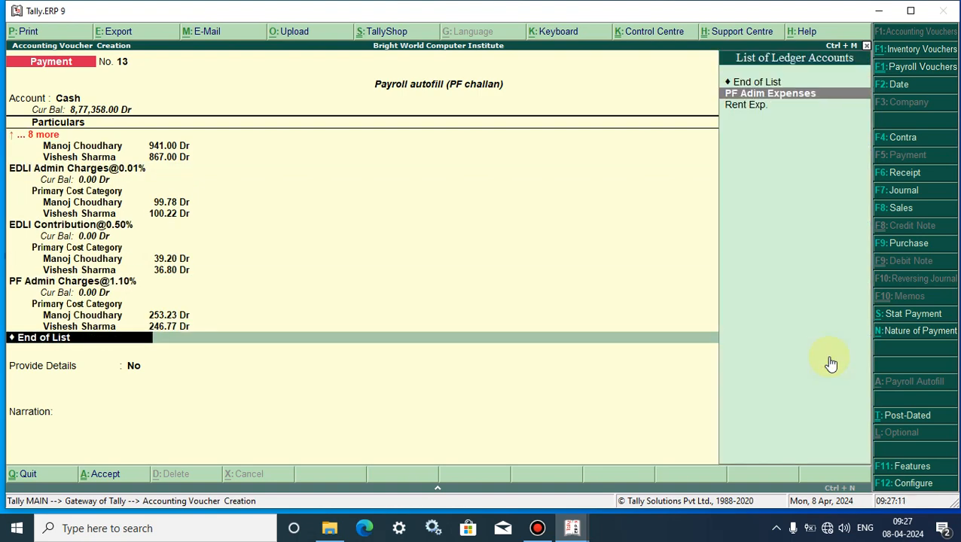
{"action": "key", "text": "Down"}
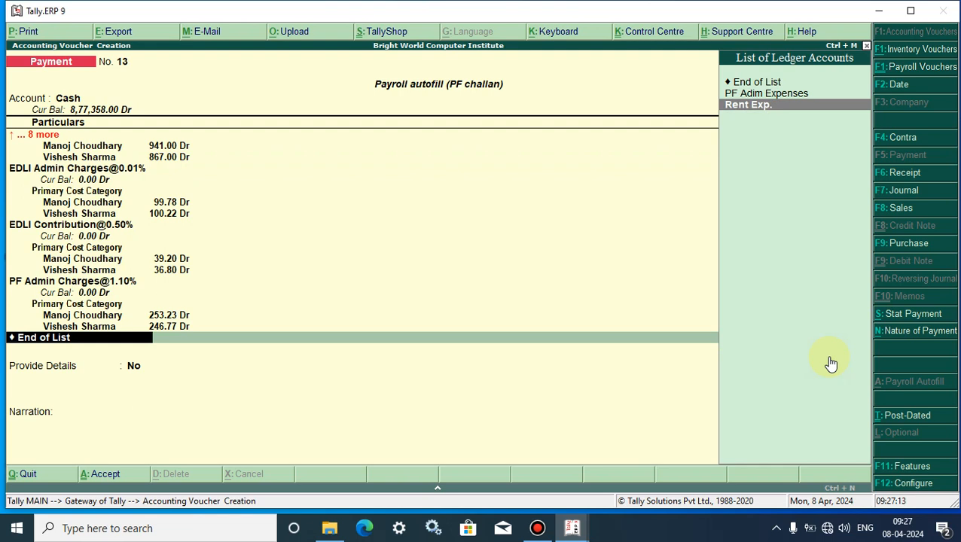
{"action": "key", "text": "Up"}
{"action": "key", "text": "Up"}
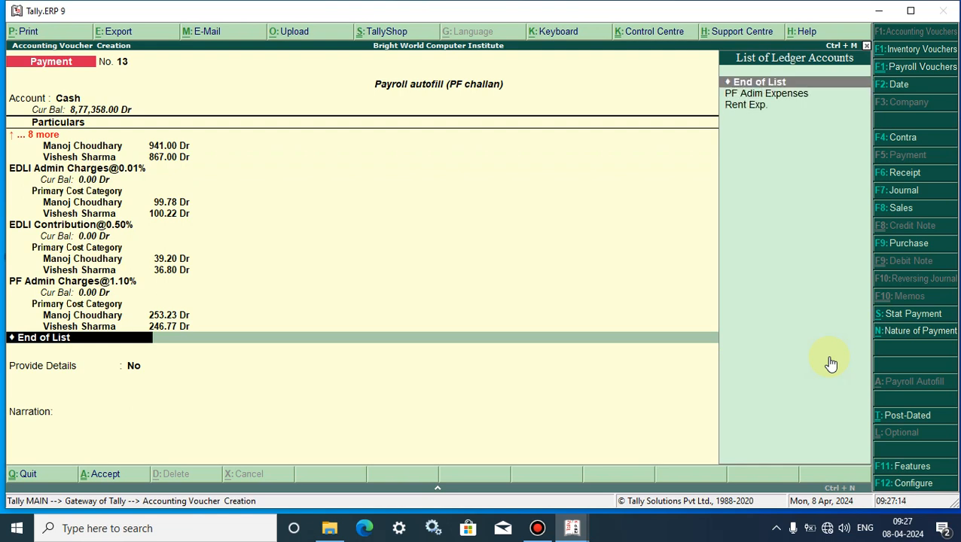
{"action": "key", "text": "Return"}
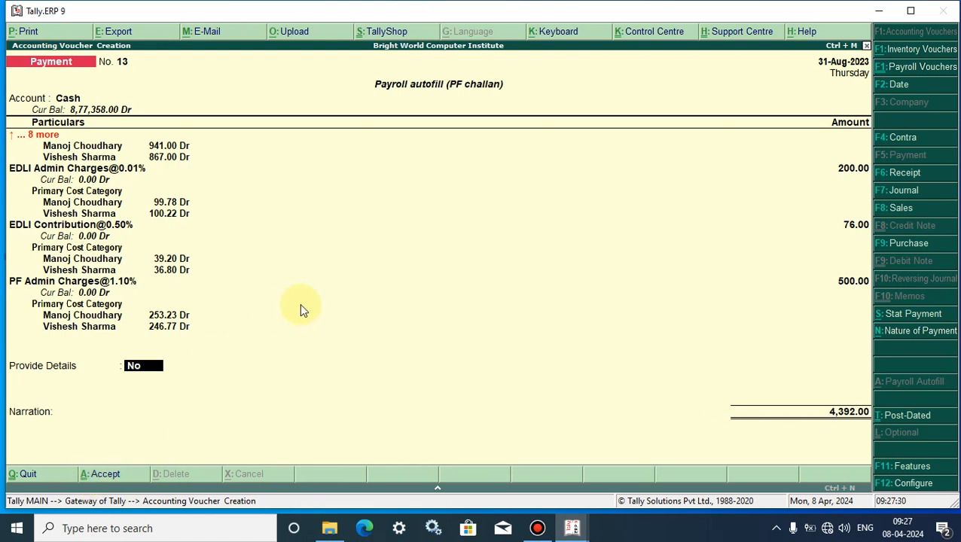
Keep Provide Details at No, leave the narration empty and accept the PF challan payment voucher
{"action": "key", "text": "Return"}
{"action": "key", "text": "Return"}
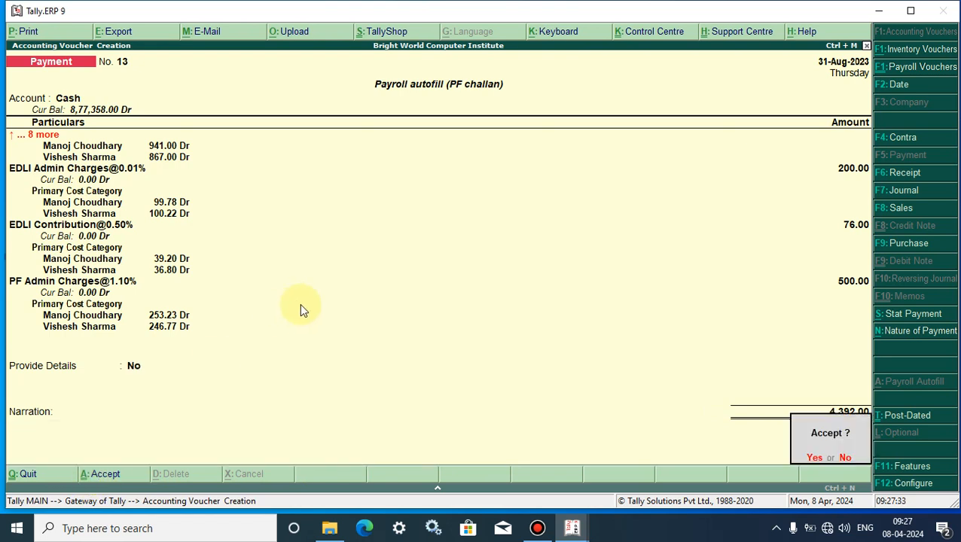
{"action": "left_click", "coordinate": [815, 456]}
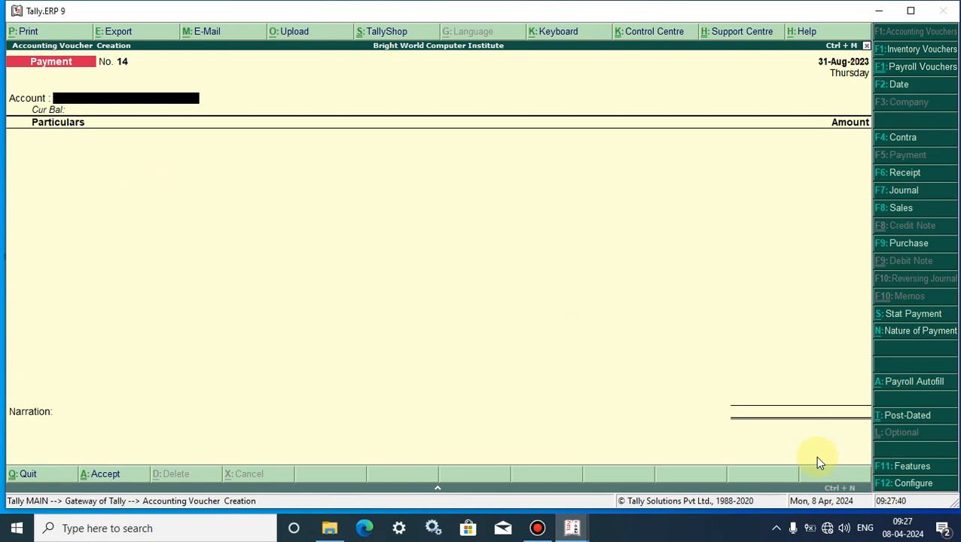
Open the saved PF Payable payment voucher from the Day Book to check its entries
{"action": "key", "text": "Escape"}
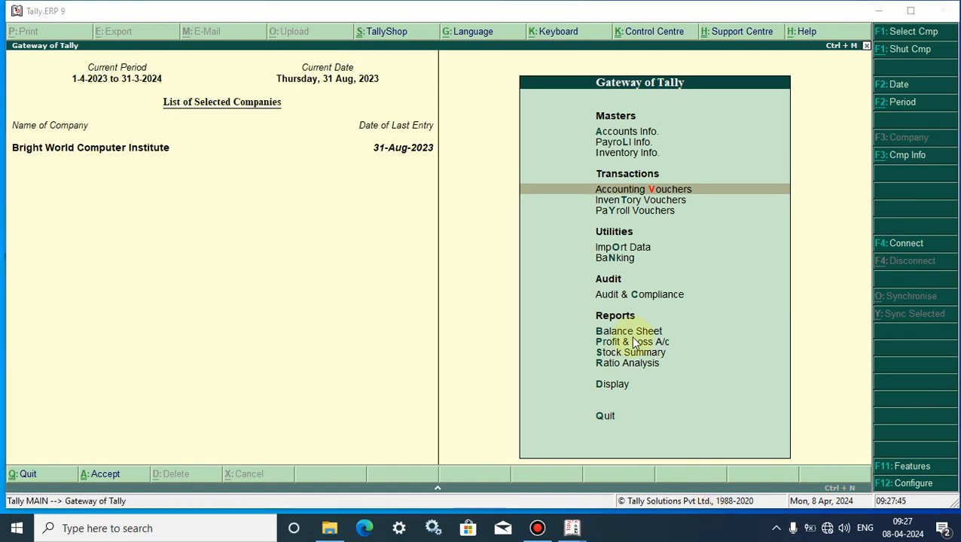
{"action": "left_click", "coordinate": [605, 385]}
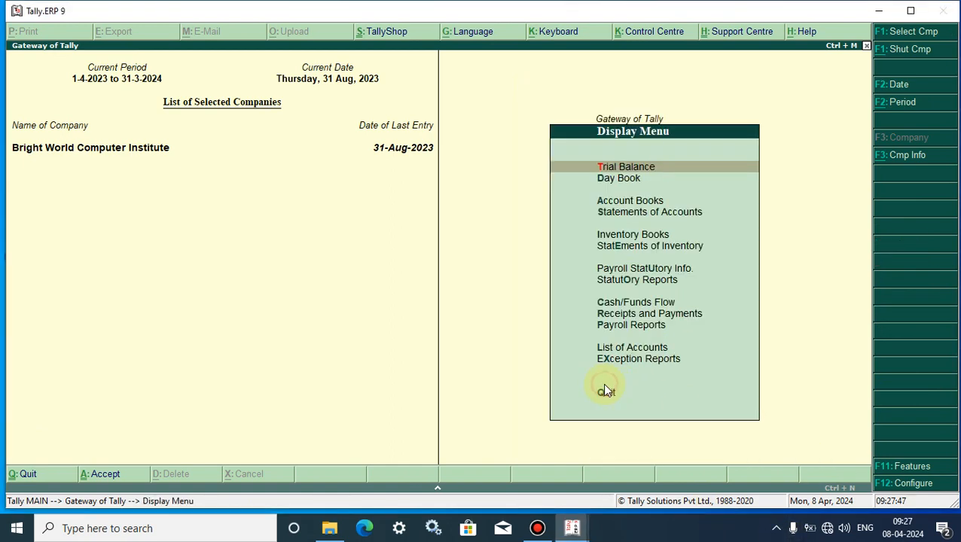
{"action": "left_click", "coordinate": [619, 180]}
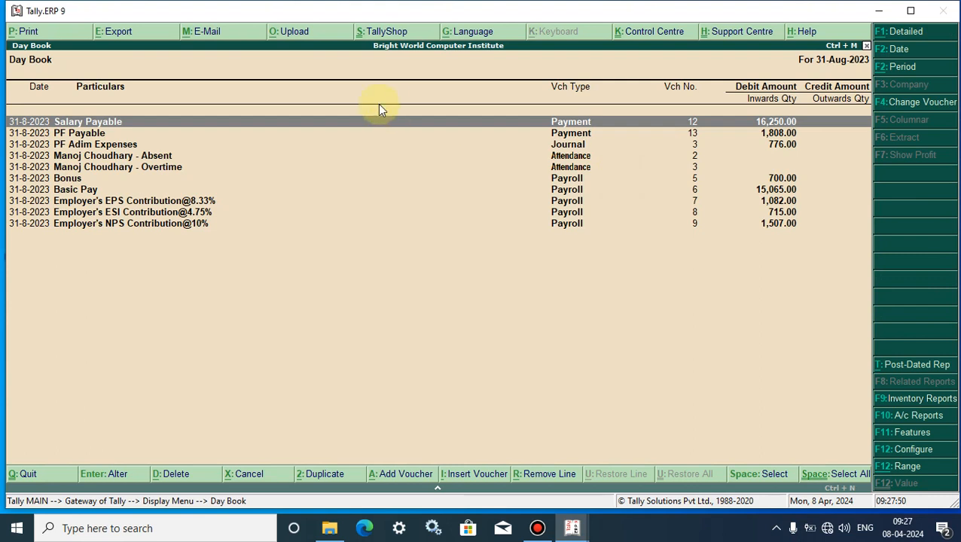
{"action": "left_click", "coordinate": [79, 135]}
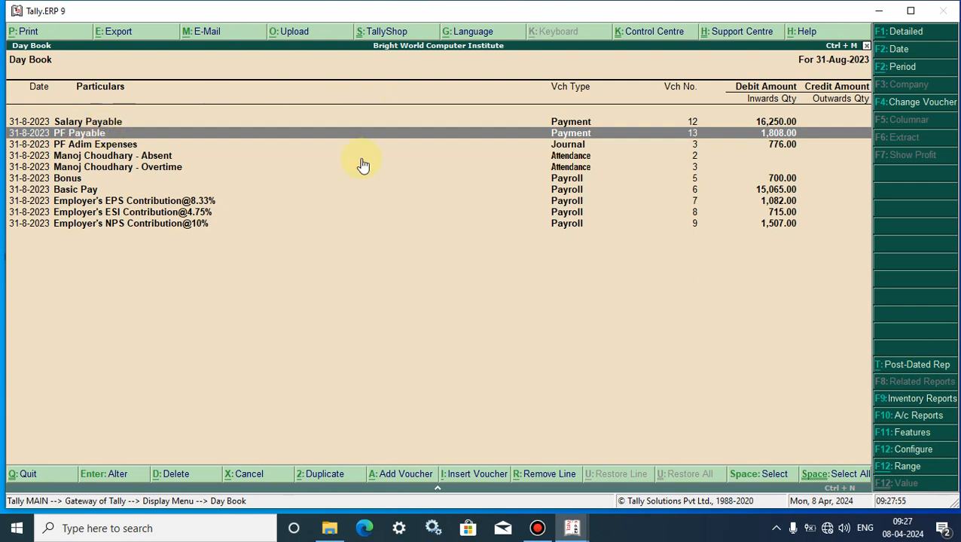
{"action": "left_click", "coordinate": [757, 135]}
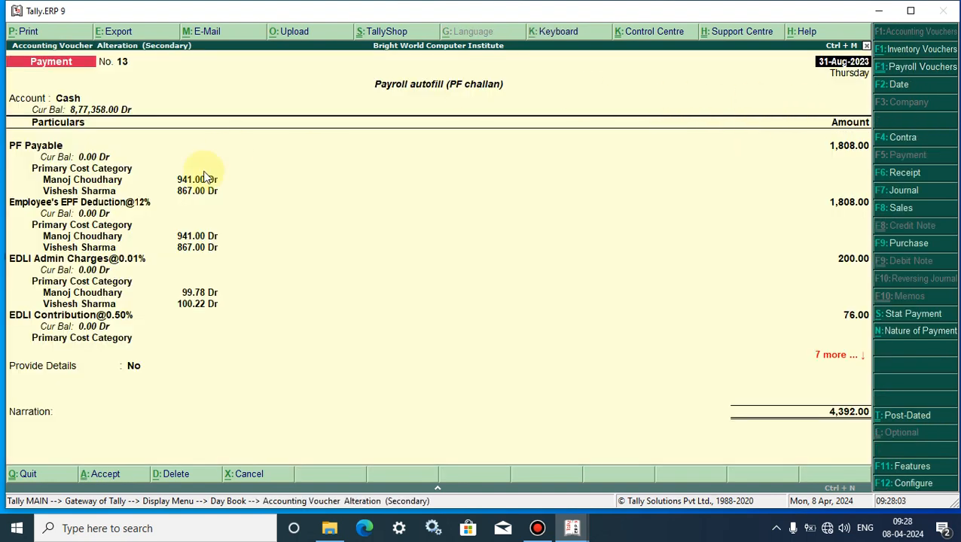